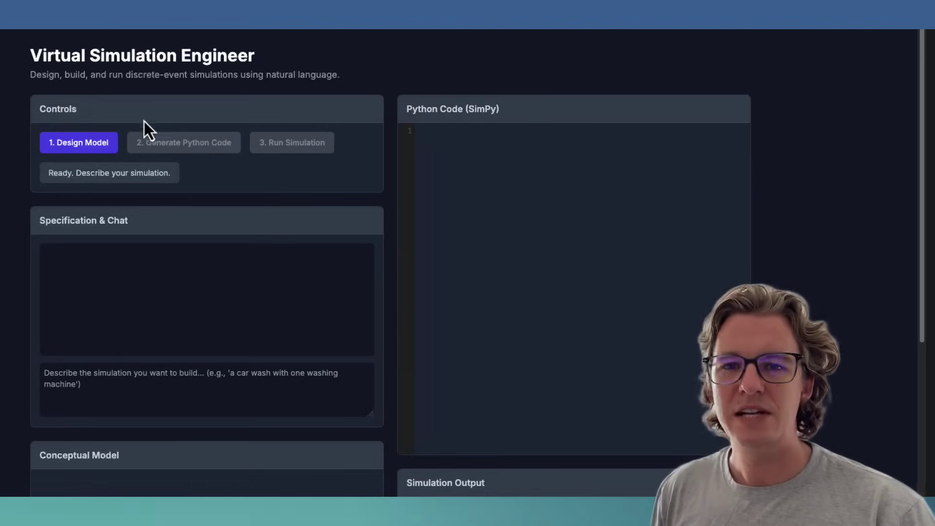
Step: Paste the description of 10 trucks, one loader and one crusher, focused on throughput, and submit it for model design
scroll(249, 148, down, 5)
scroll(261, 161, up, 4)
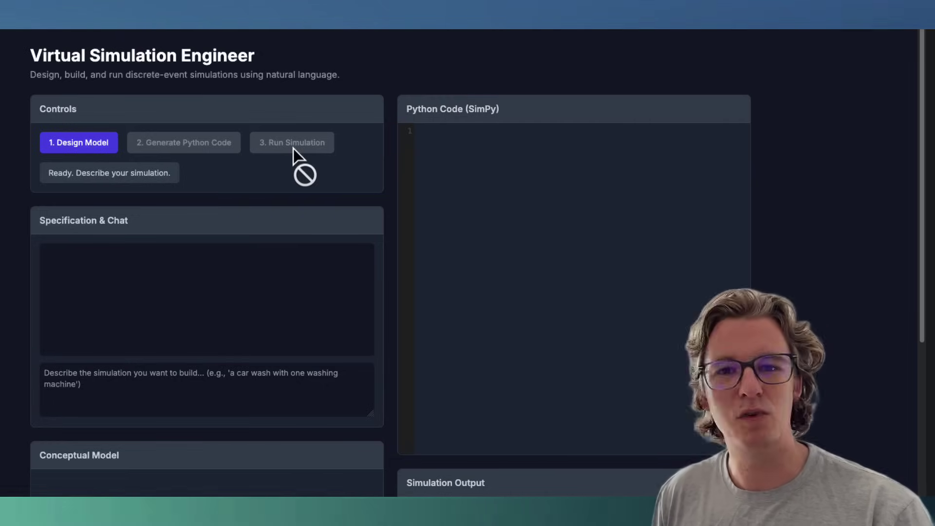
scroll(162, 273, down, 1)
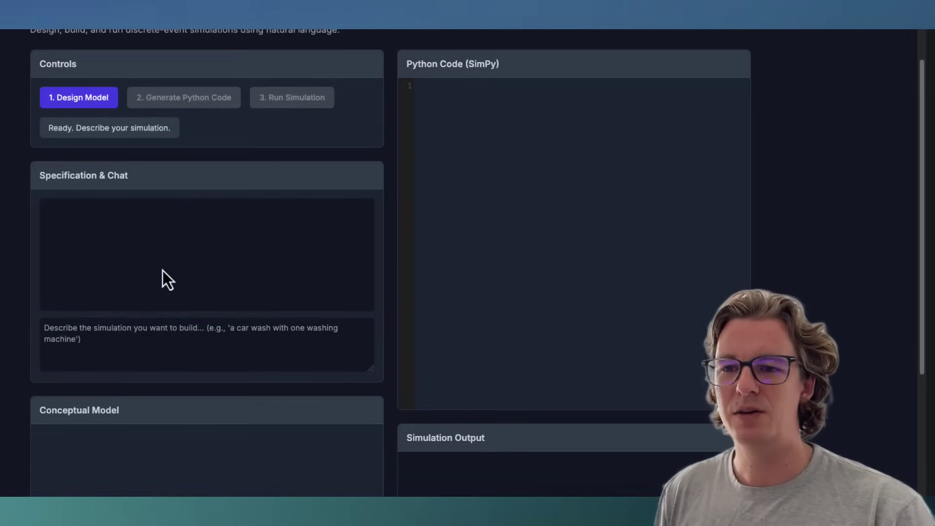
click(118, 334)
text(10 mine trucks hauling material from one loader to one crusher. I am interested in the throughput.)
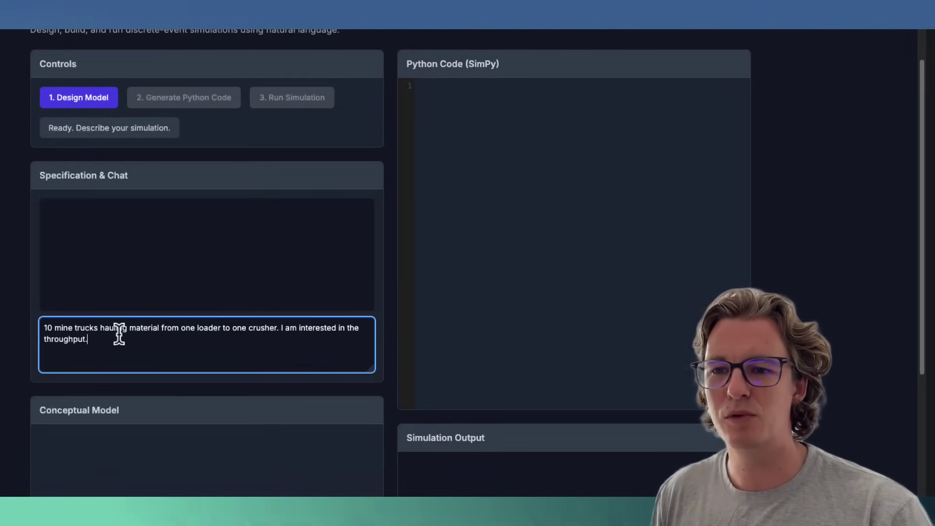
scroll(125, 344, down, 1)
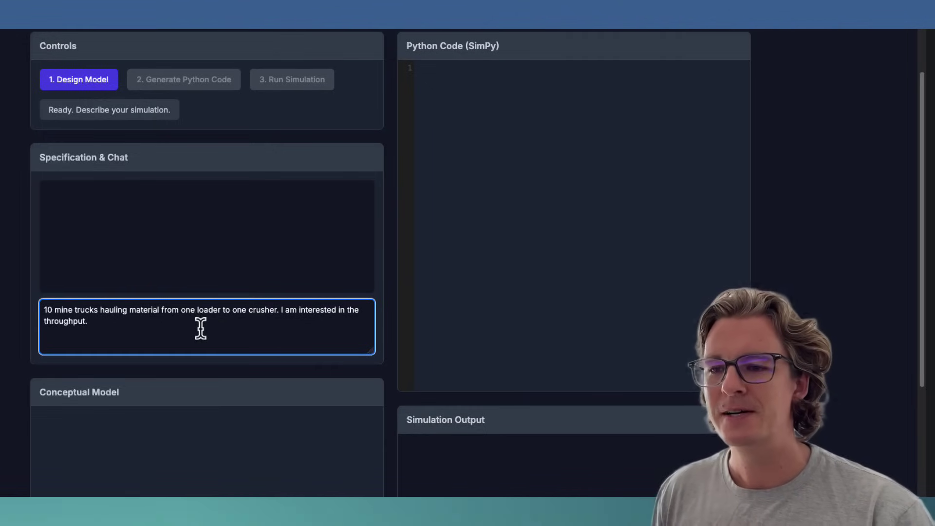
scroll(188, 321, down, 2)
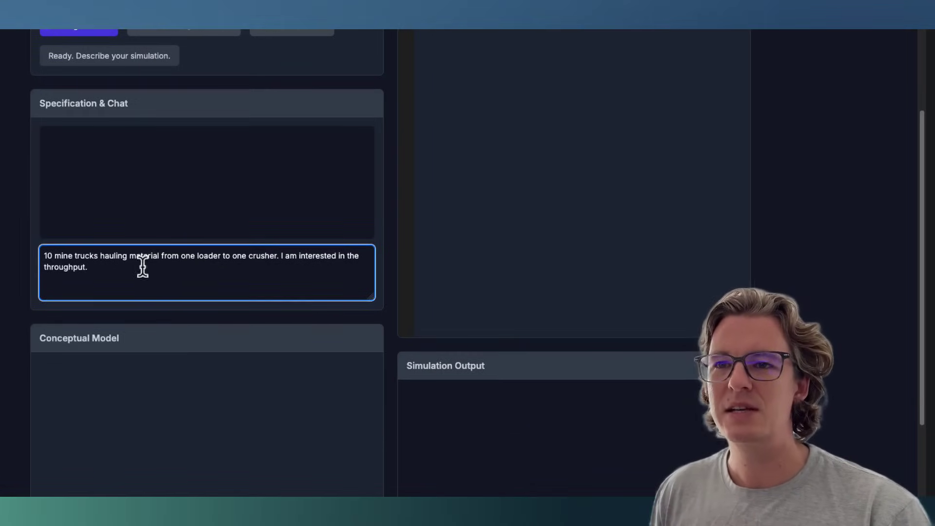
scroll(140, 267, up, 4)
click(64, 146)
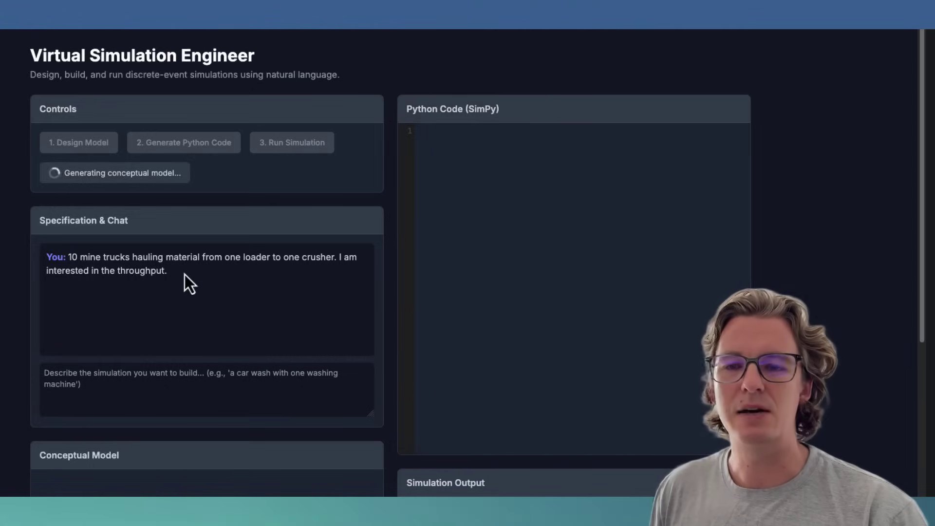
Step: Scroll through the chat while the loader-crusher conceptual model generates and the 'Model Updated' reply appears
scroll(184, 274, down, 2)
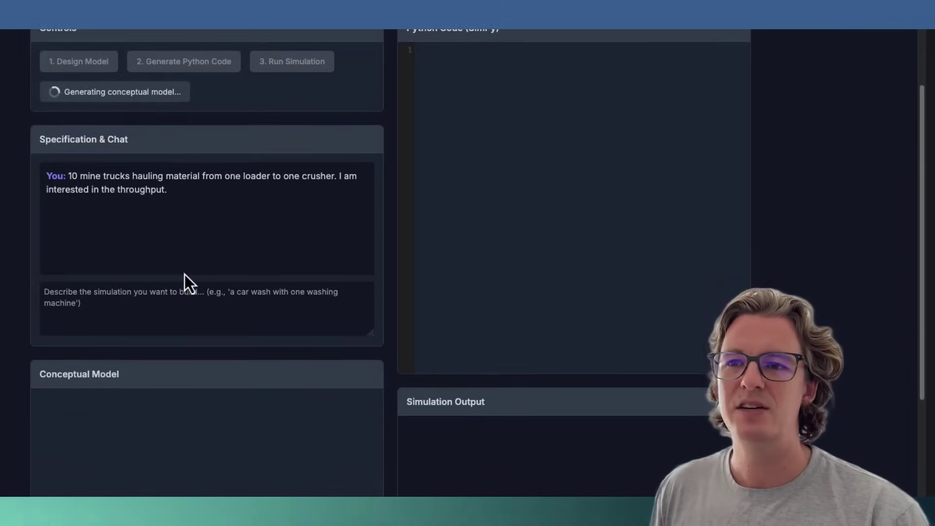
scroll(184, 271, down, 3)
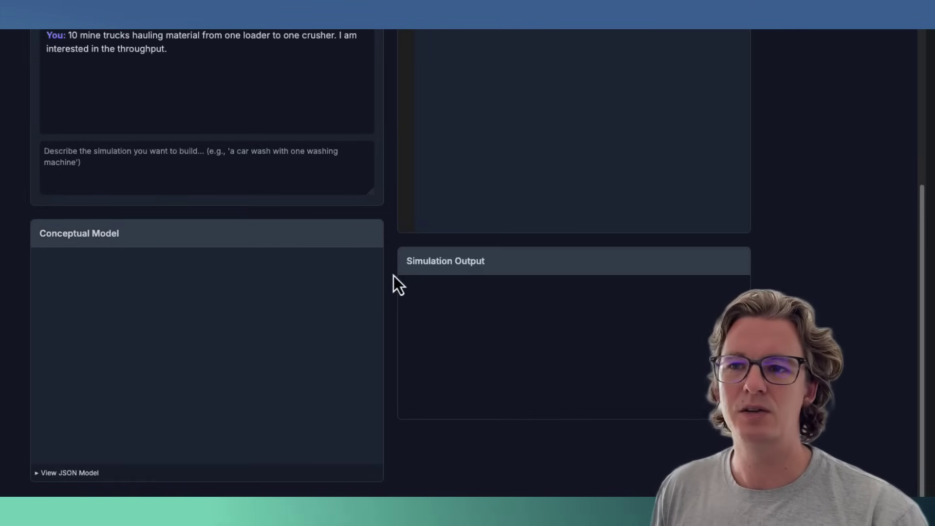
scroll(394, 275, up, 3)
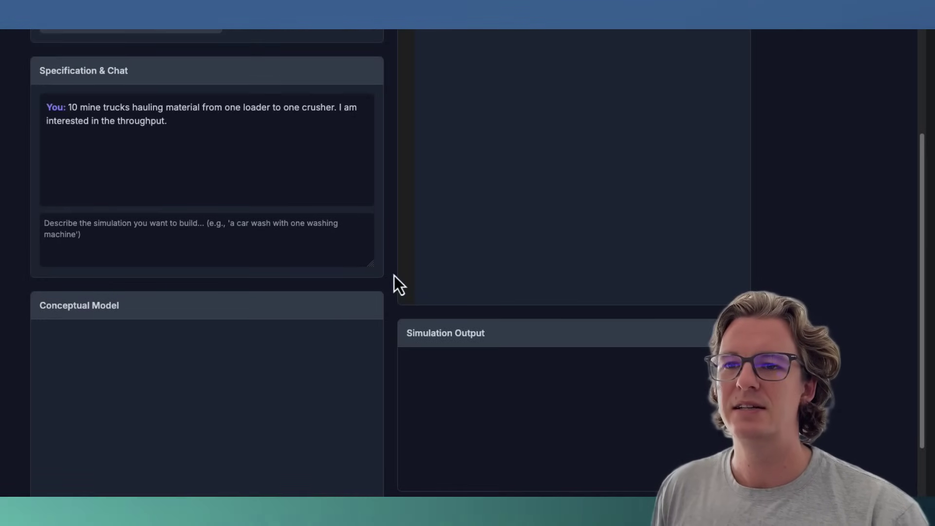
scroll(393, 275, up, 3)
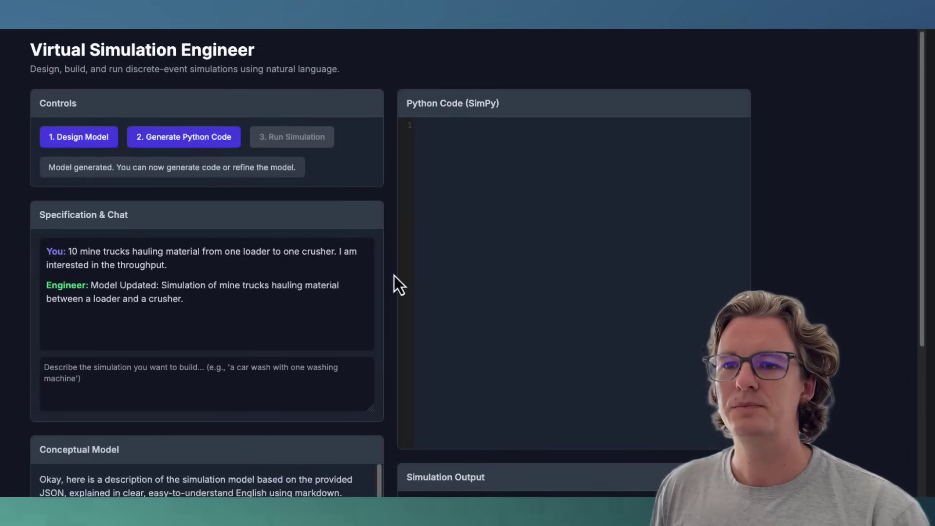
scroll(393, 276, down, 5)
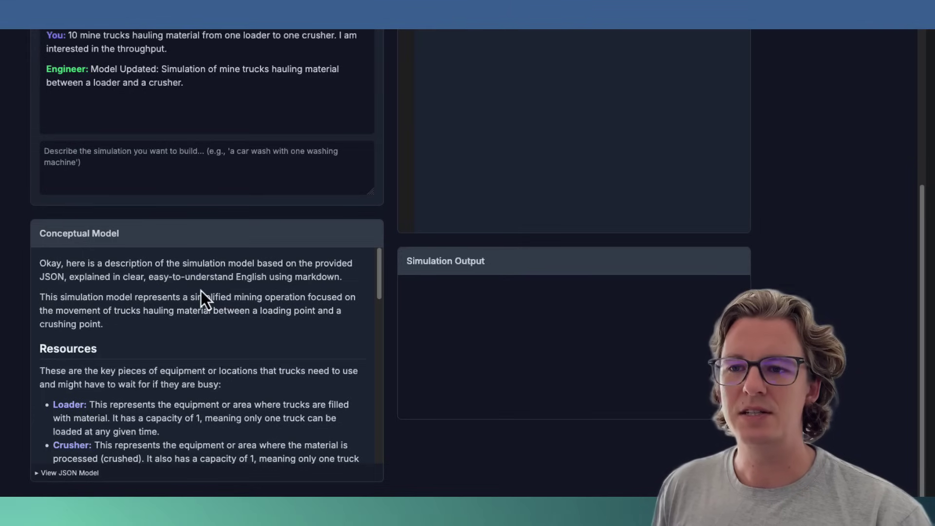
scroll(195, 292, down, 2)
scroll(180, 291, up, 2)
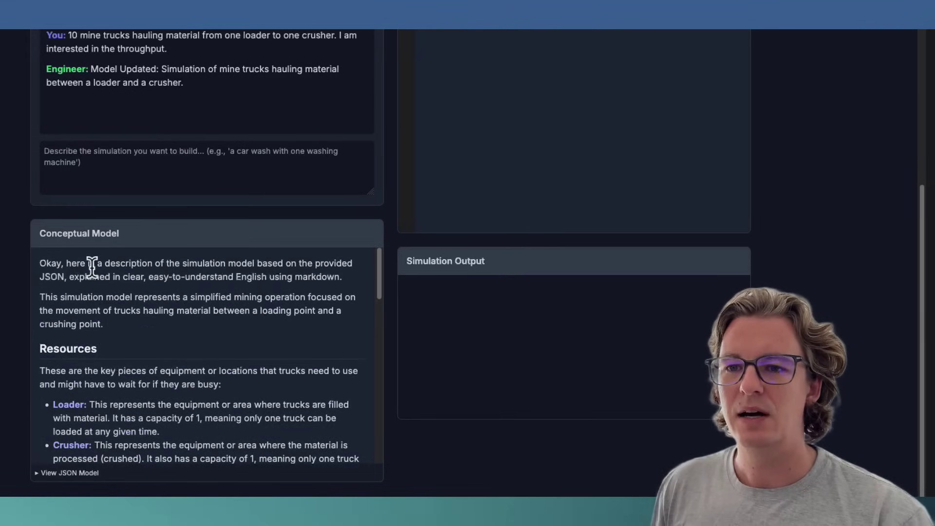
scroll(127, 304, down, 1)
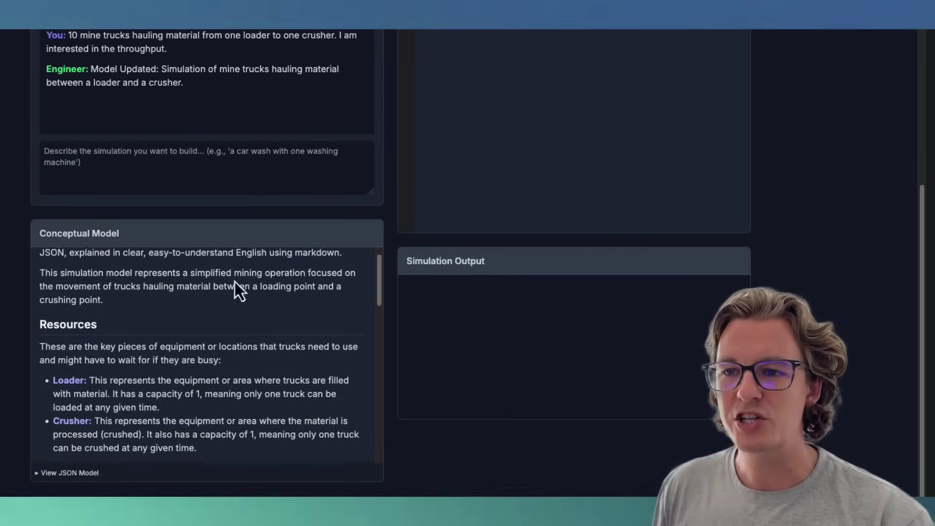
scroll(235, 282, down, 1)
scroll(234, 281, down, 1)
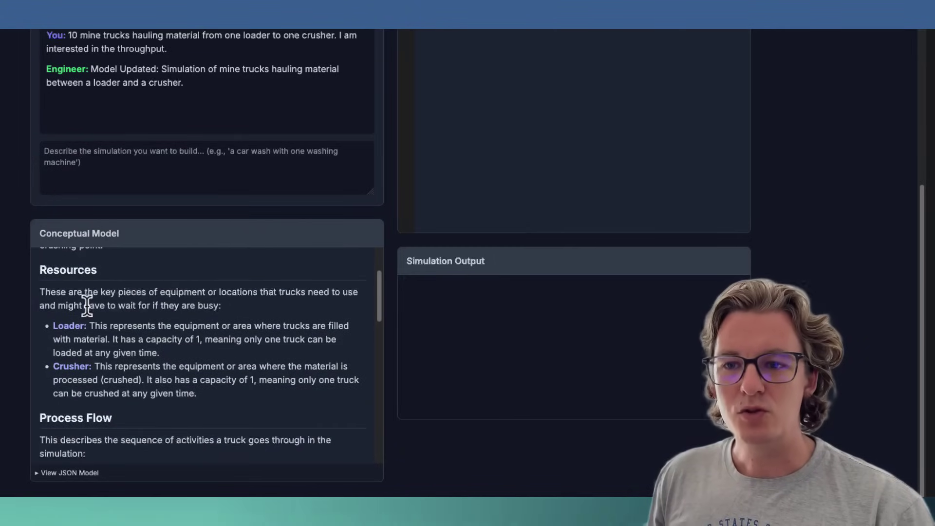
scroll(88, 327, down, 2)
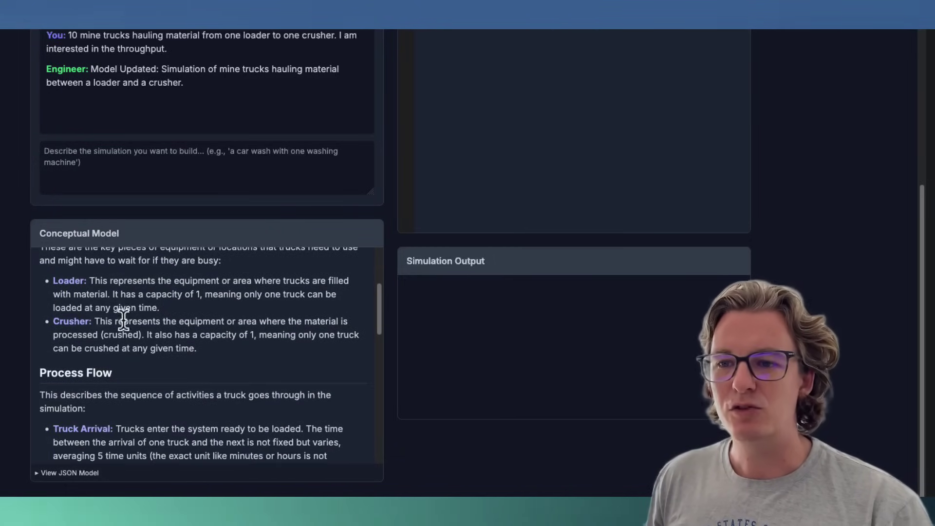
scroll(223, 318, down, 6)
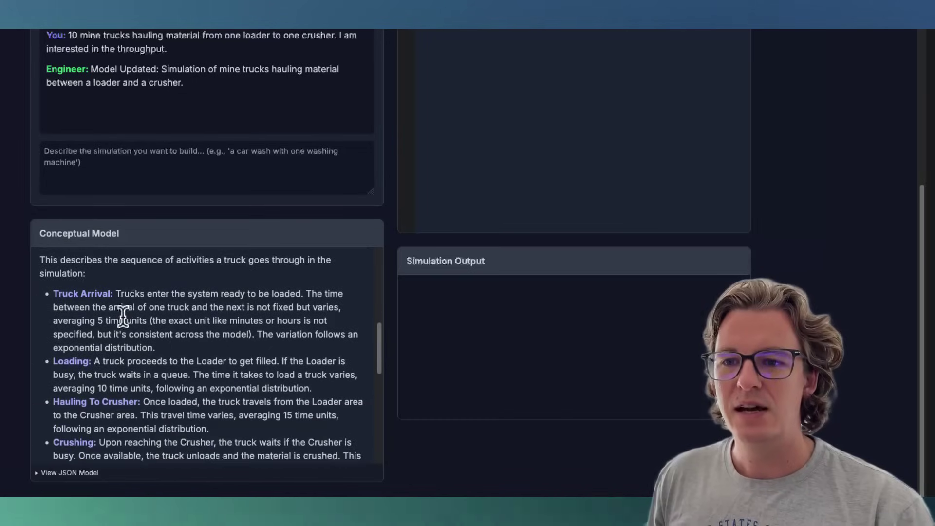
scroll(121, 314, up, 3)
scroll(127, 315, down, 3)
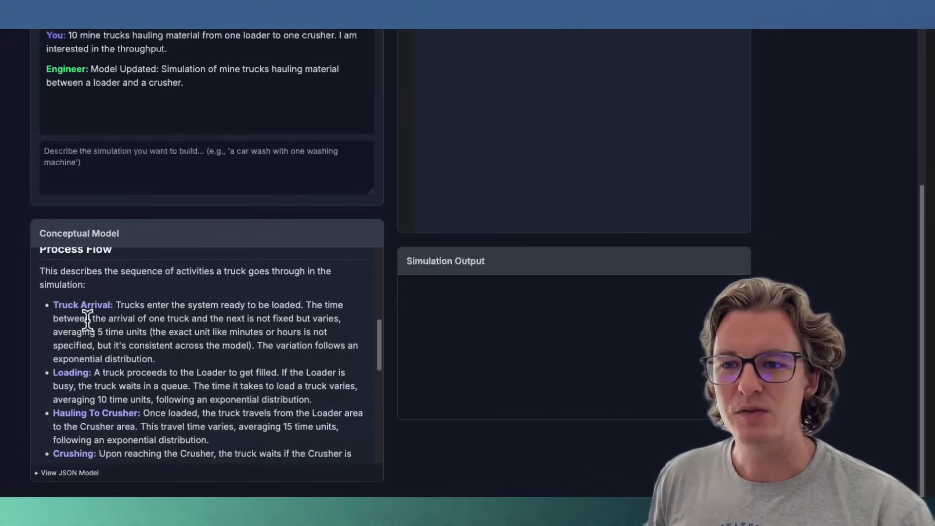
scroll(89, 320, down, 2)
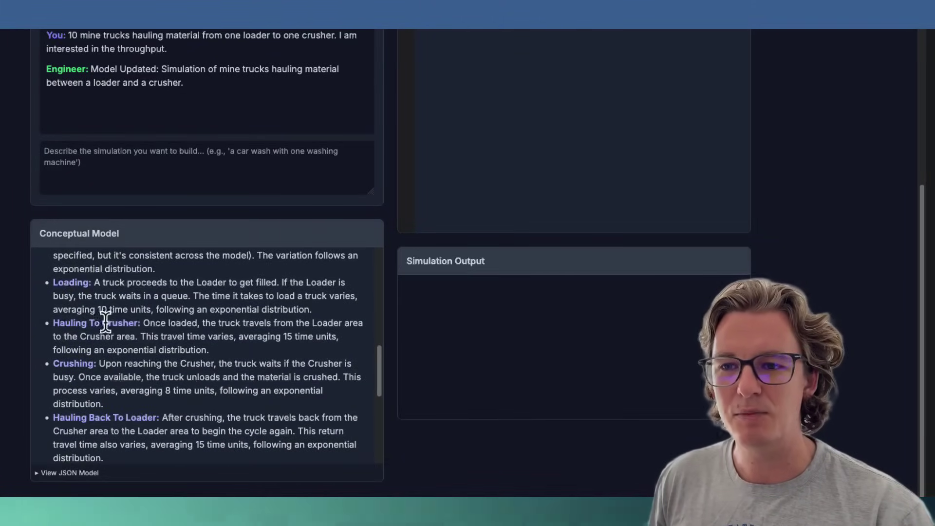
scroll(124, 327, down, 3)
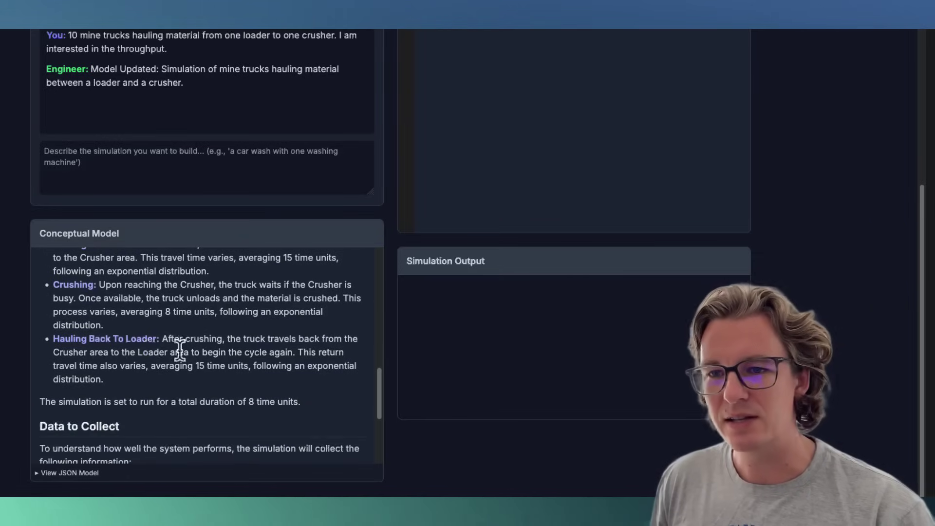
scroll(189, 331, down, 5)
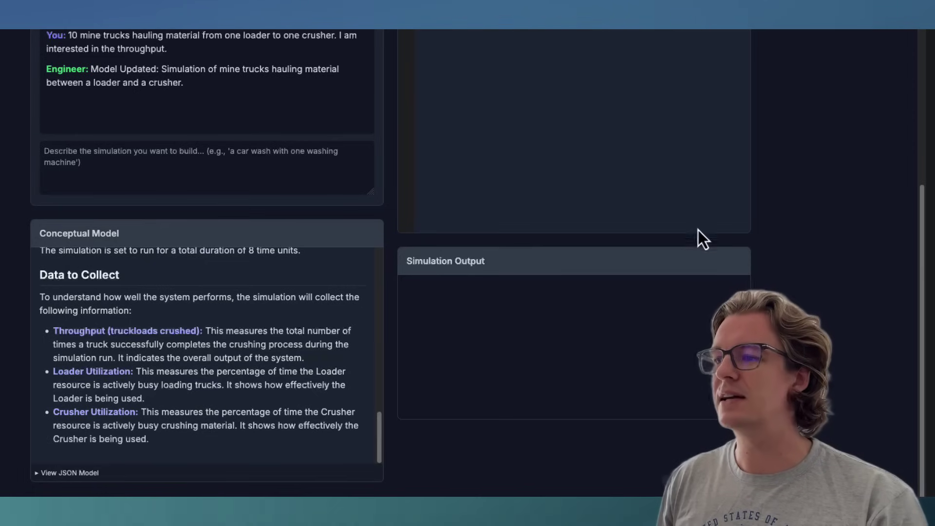
Step: Generate the SimPy Python code from the mine-truck conceptual model
scroll(385, 212, up, 5)
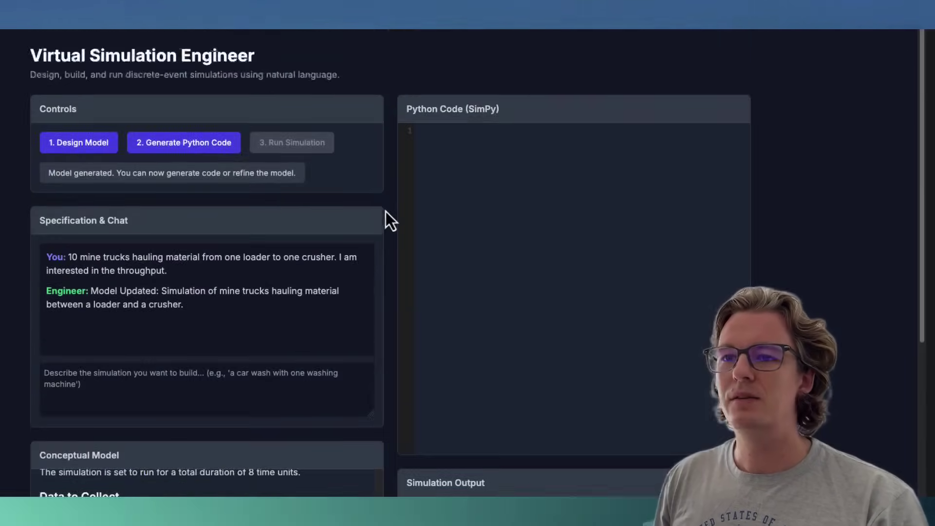
click(176, 155)
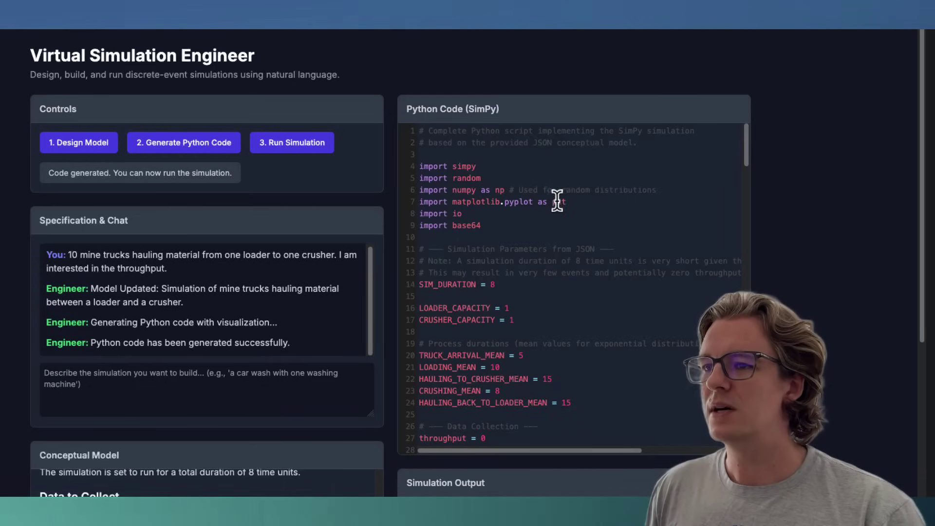
scroll(557, 200, down, 3)
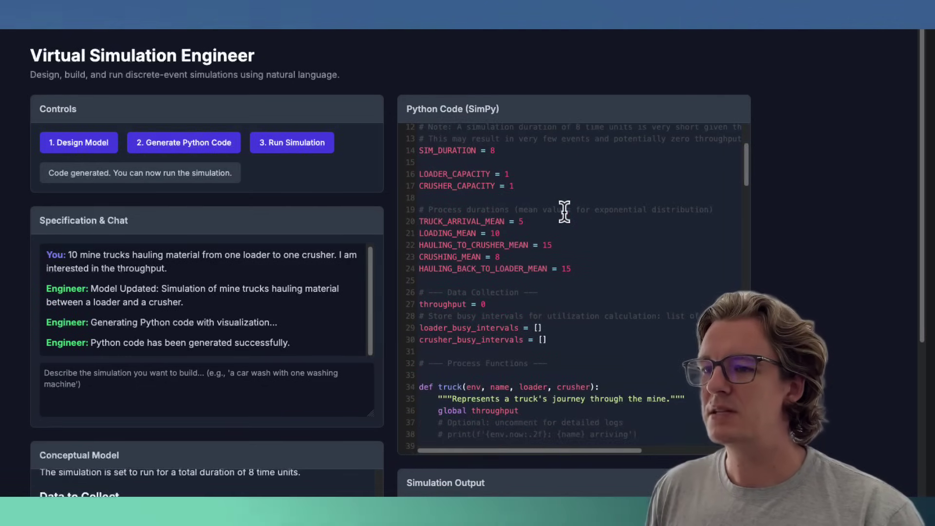
scroll(517, 209, down, 3)
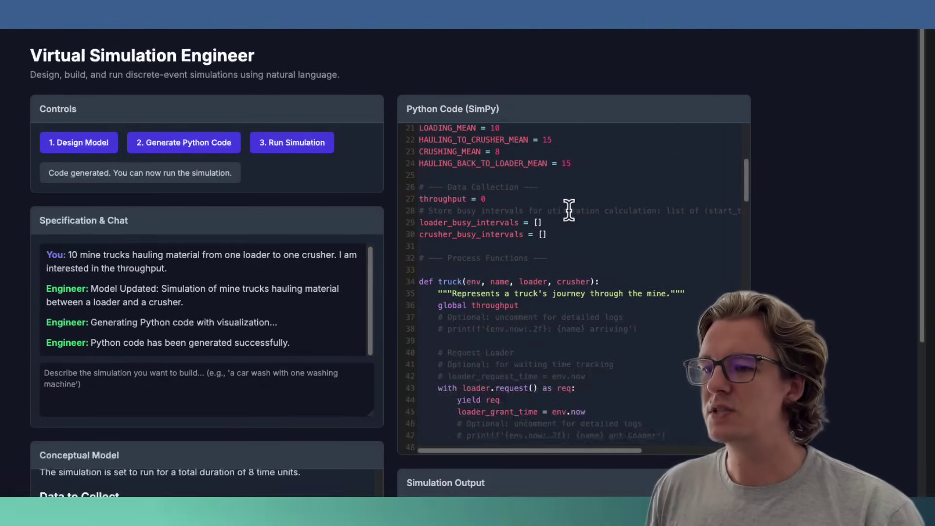
scroll(571, 208, down, 3)
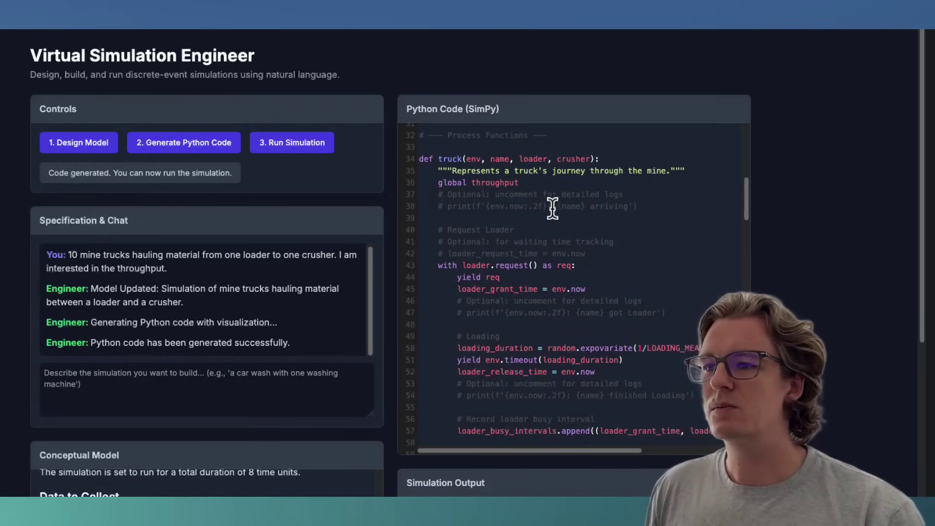
scroll(524, 186, down, 10)
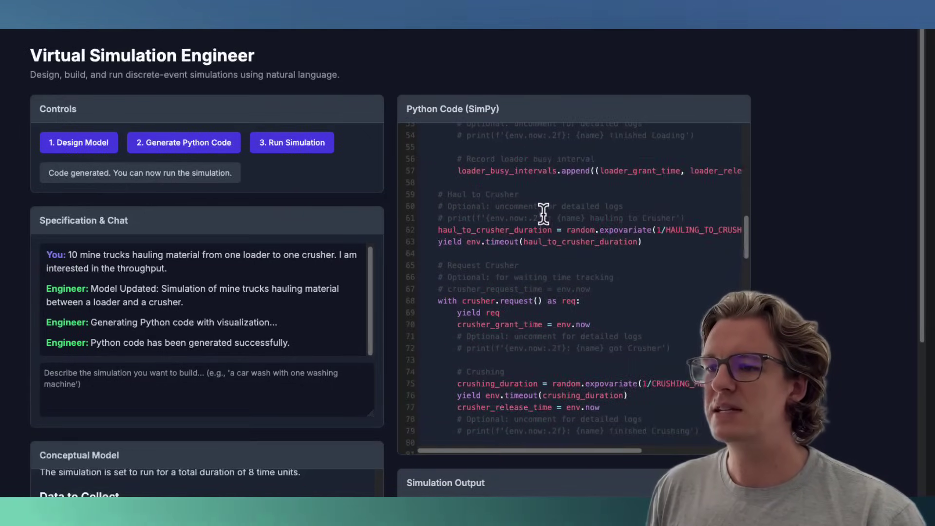
scroll(545, 214, down, 12)
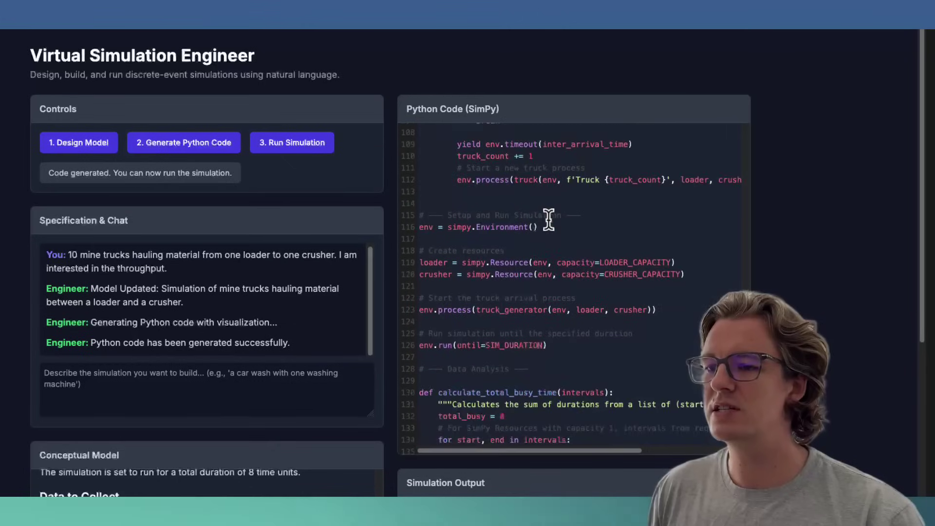
scroll(548, 221, down, 3)
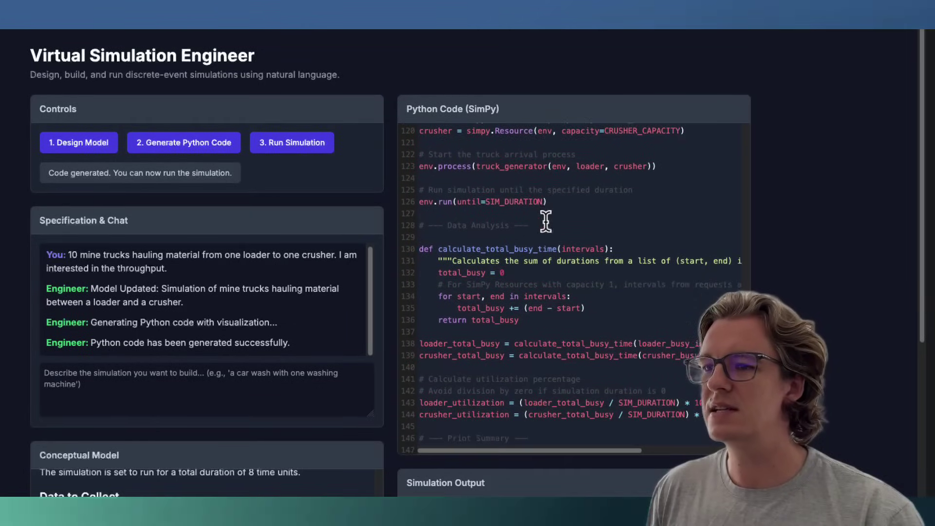
scroll(546, 223, down, 4)
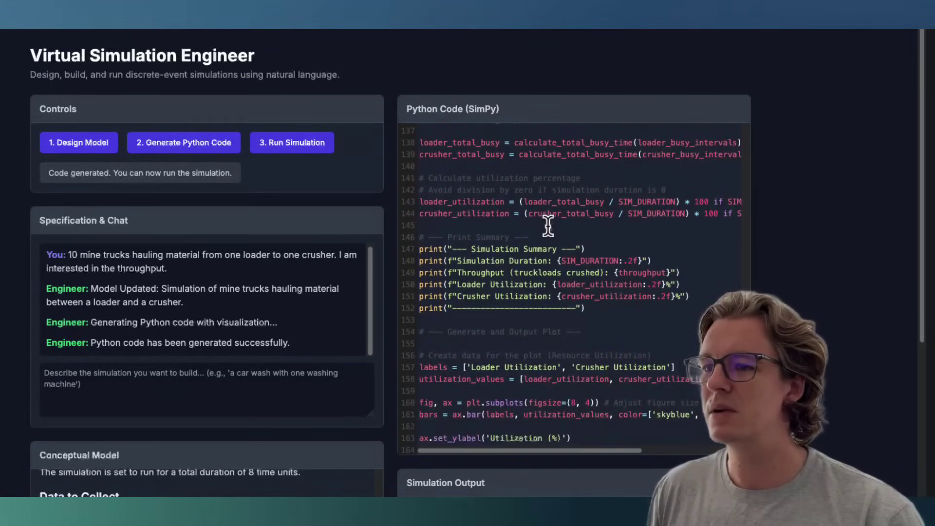
scroll(516, 239, down, 7)
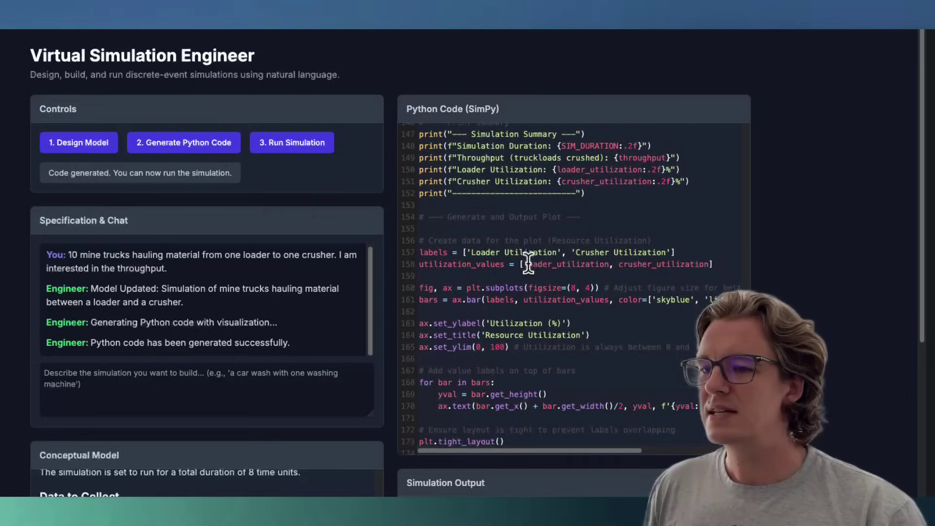
scroll(529, 261, down, 1)
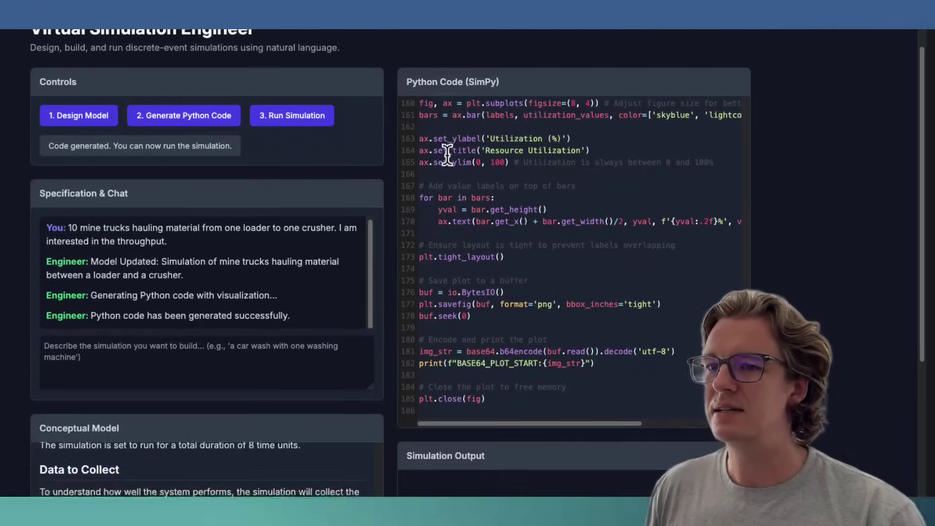
Step: Run the simulation and review the summary: throughput 0, loader 7.61%, crusher 0.00%, plus utilization chart
click(293, 121)
scroll(830, 239, down, 5)
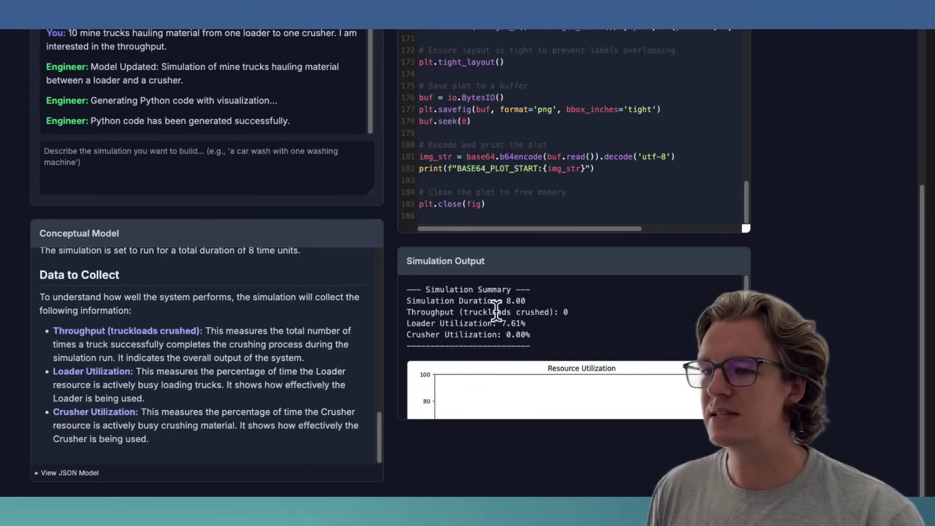
scroll(572, 304, down, 2)
scroll(579, 304, up, 1)
scroll(589, 304, down, 3)
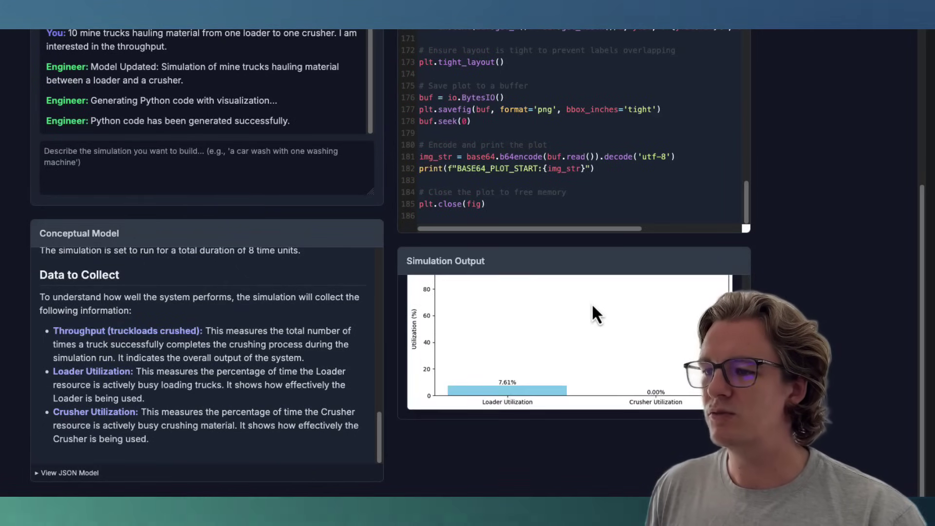
scroll(656, 320, up, 4)
scroll(585, 178, up, 15)
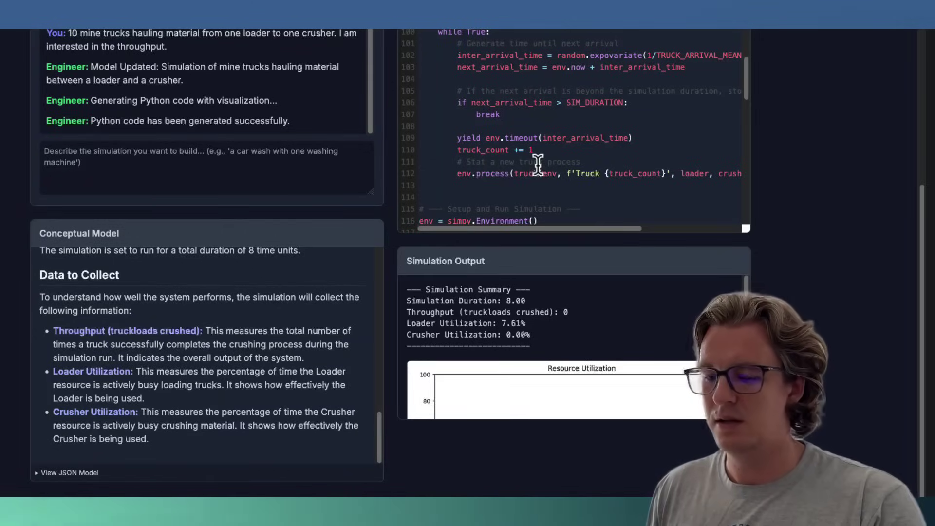
Step: Change SIM_DURATION on line 14 of the code from 8 to 3600
scroll(543, 165, up, 15)
scroll(583, 152, up, 5)
scroll(716, 125, up, 2)
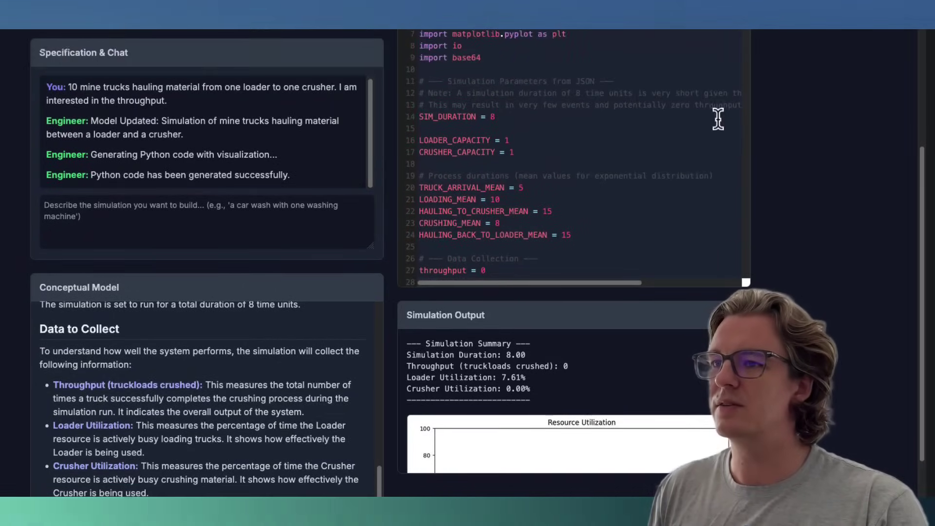
click(517, 136)
key(BackSpace)
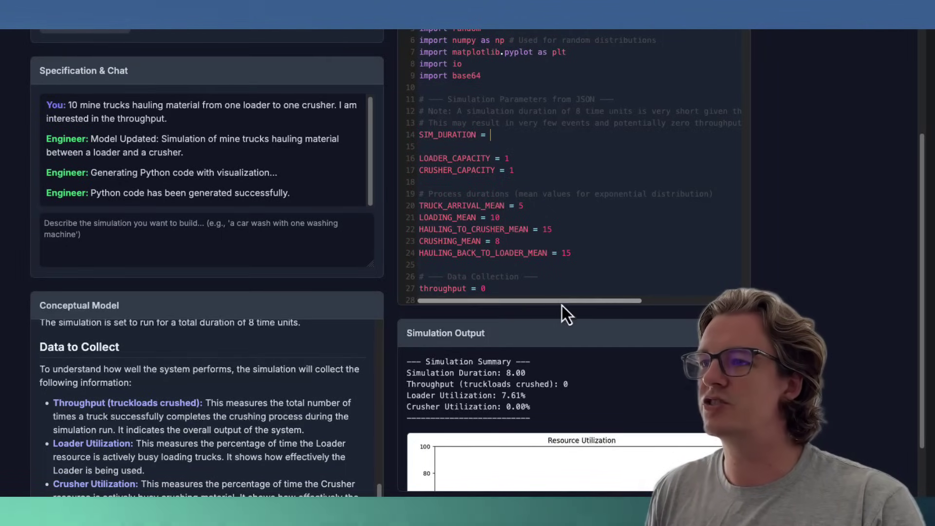
drag(563, 301, 693, 300)
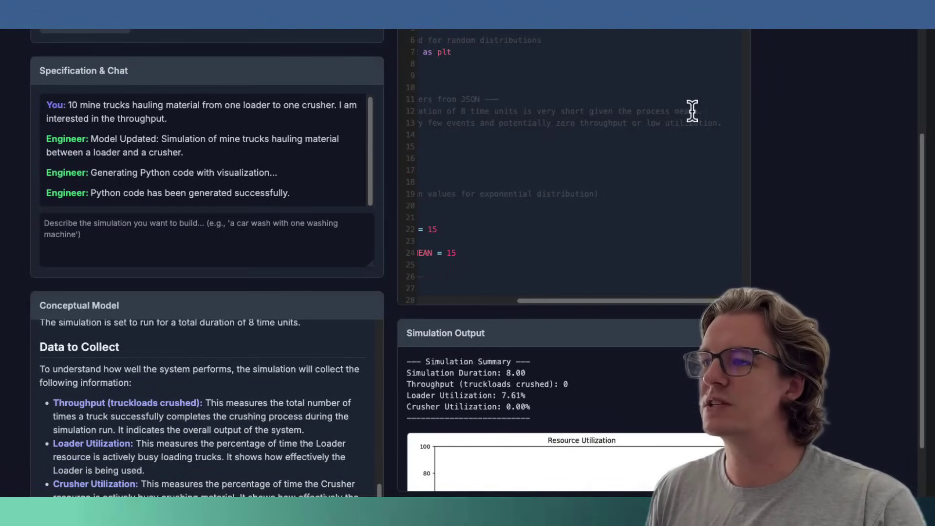
drag(609, 305, 510, 302)
click(513, 135)
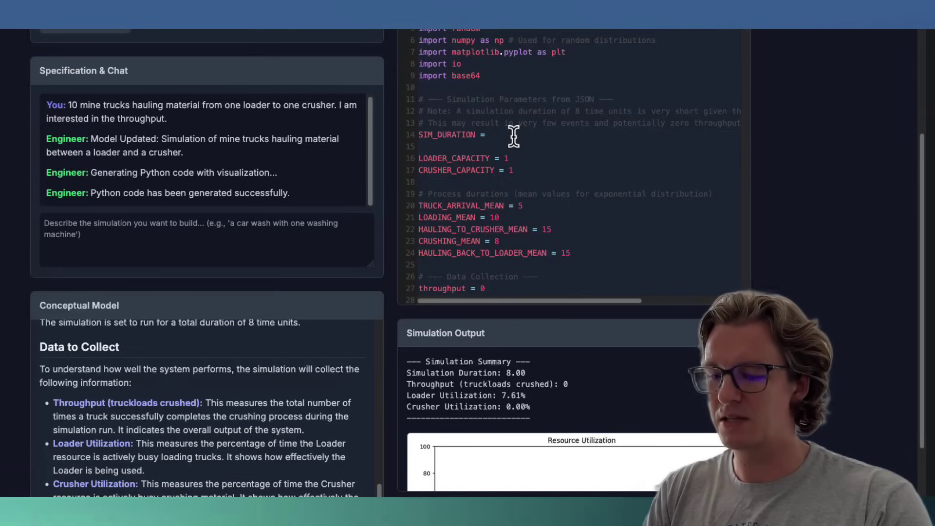
text(60000)
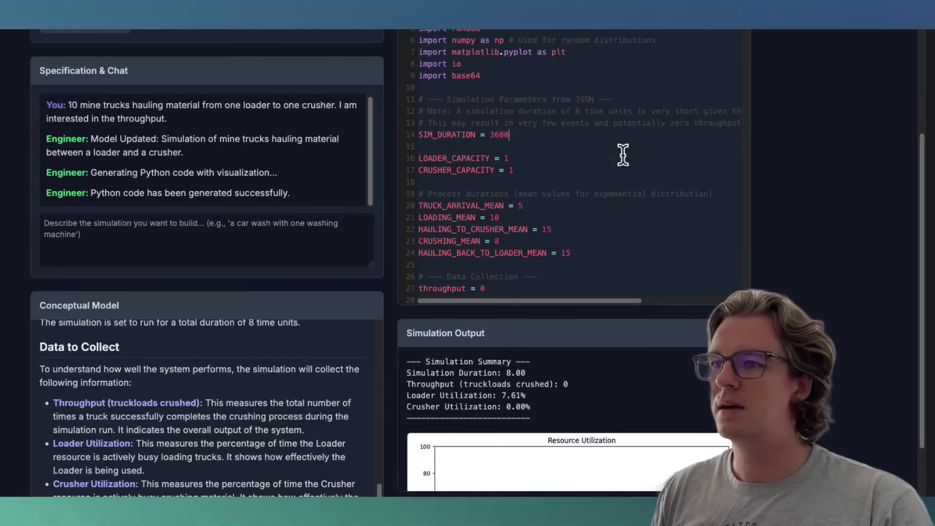
scroll(620, 153, up, 2)
scroll(628, 155, up, 3)
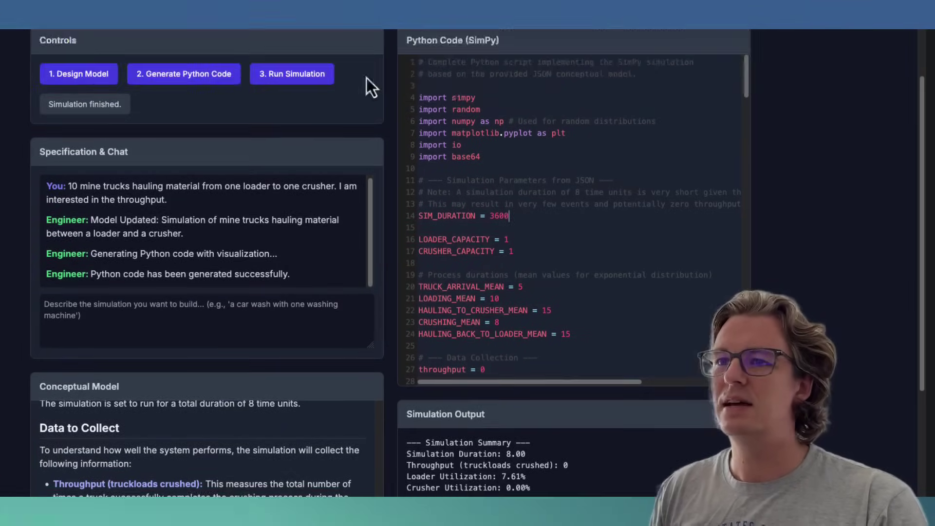
Step: Rerun and review results: duration 3600, throughput 354, loader 99.72%, crusher 78.24%, with updated chart
click(299, 77)
scroll(793, 192, down, 4)
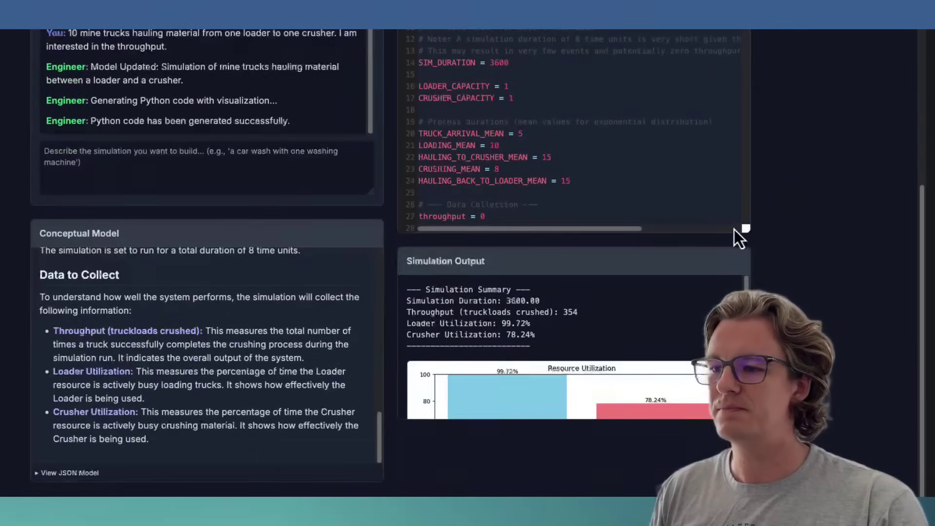
scroll(556, 317, down, 1)
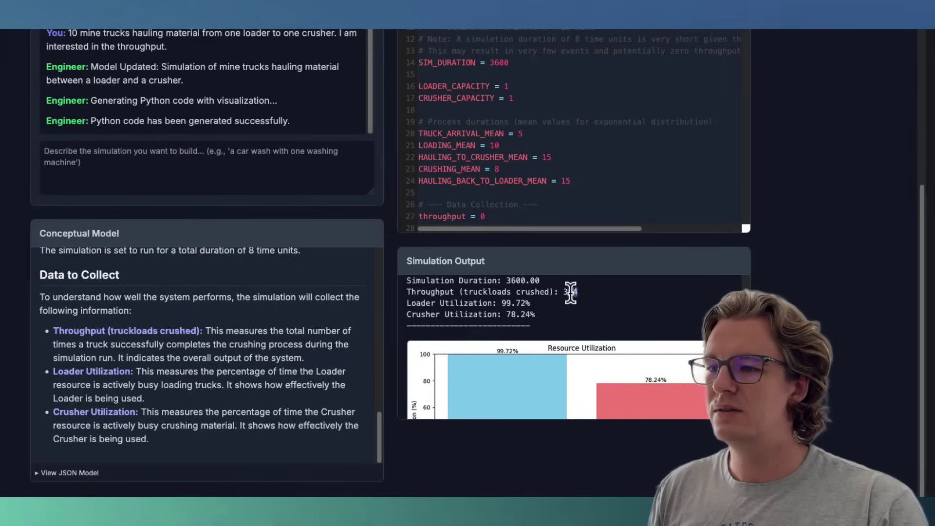
scroll(587, 298, down, 1)
scroll(545, 302, up, 1)
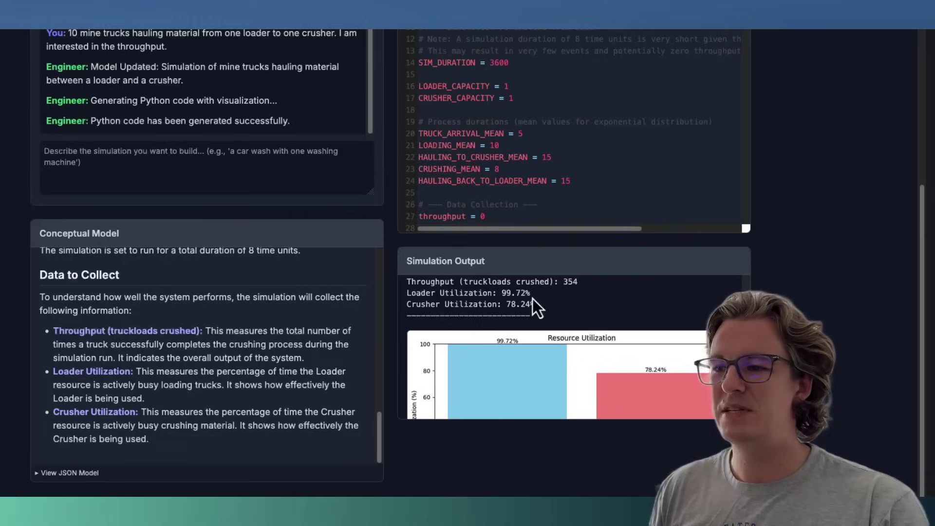
scroll(586, 302, down, 1)
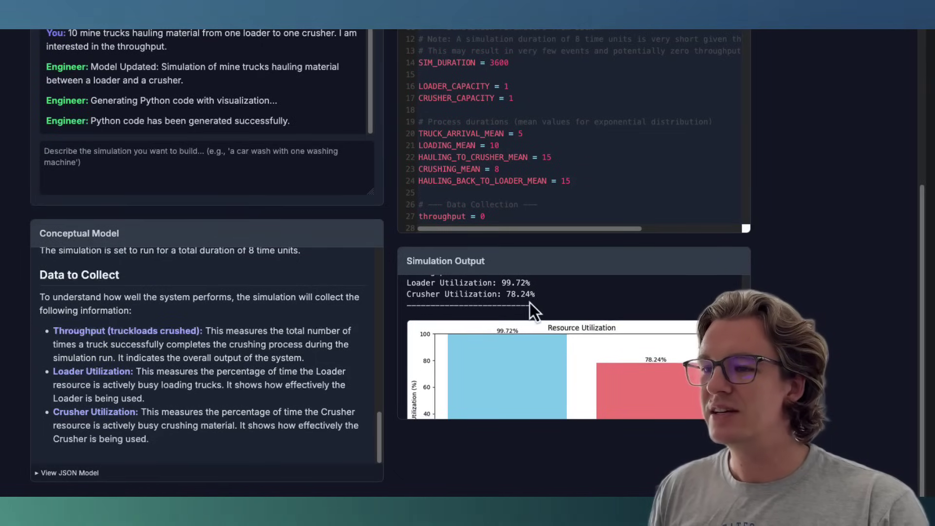
scroll(563, 305, down, 1)
scroll(565, 309, down, 3)
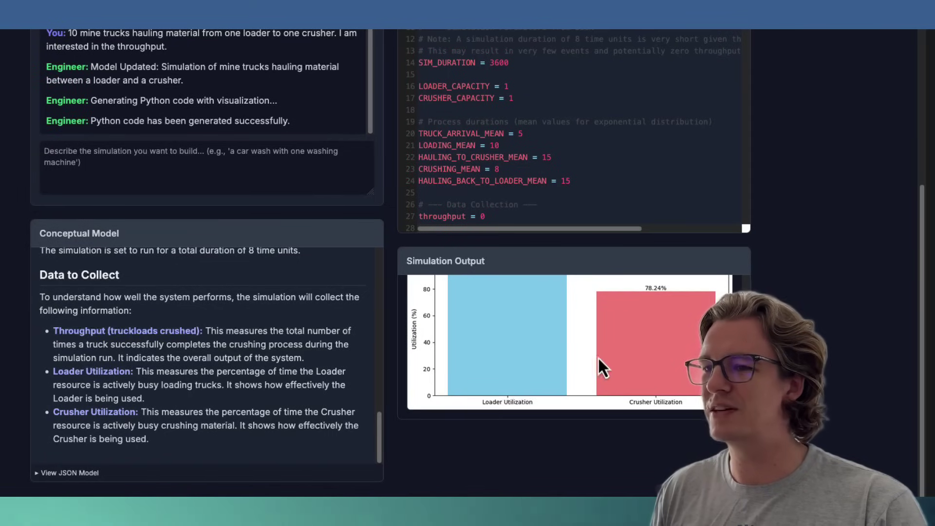
scroll(601, 357, up, 5)
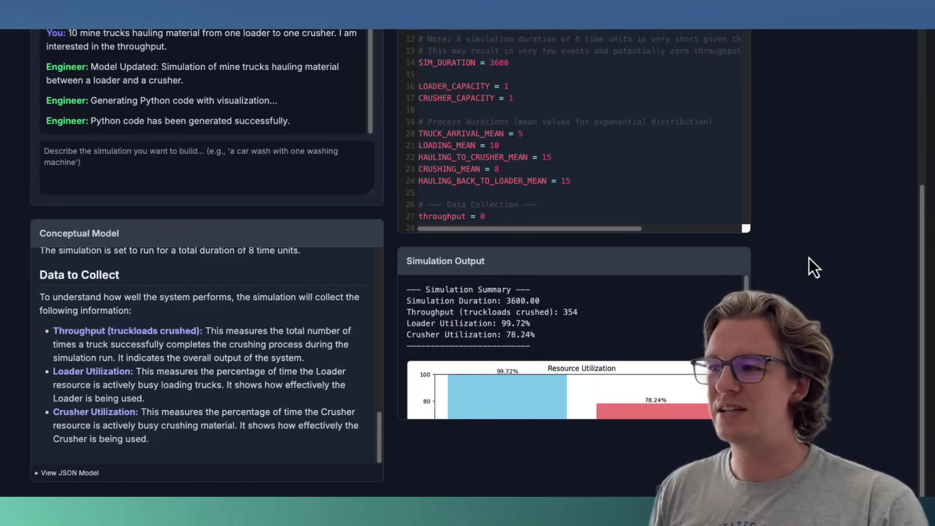
scroll(808, 258, up, 2)
scroll(808, 258, up, 5)
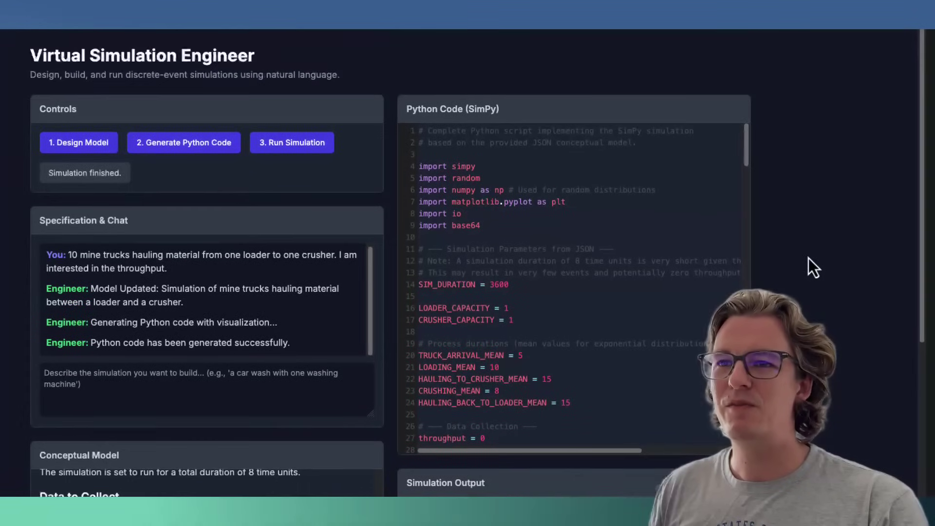
scroll(808, 258, down, 1)
scroll(808, 258, up, 1)
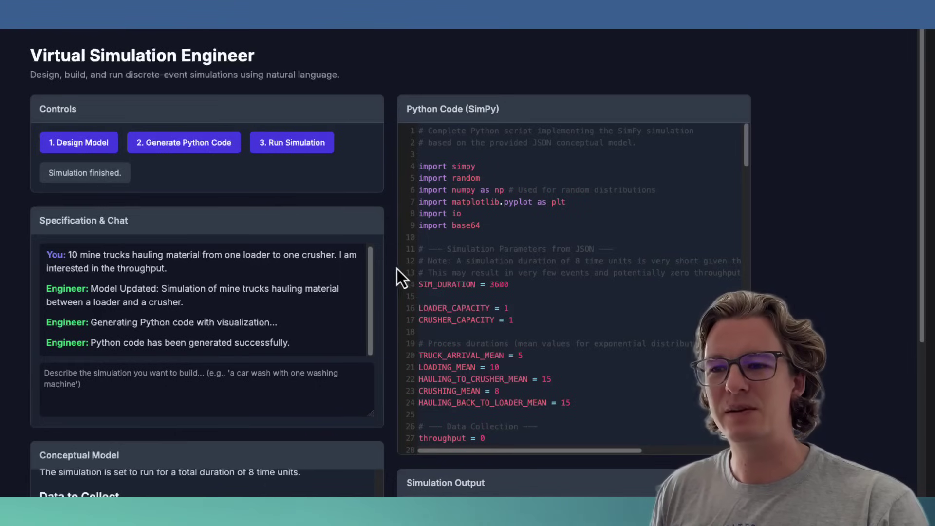
scroll(397, 267, down, 3)
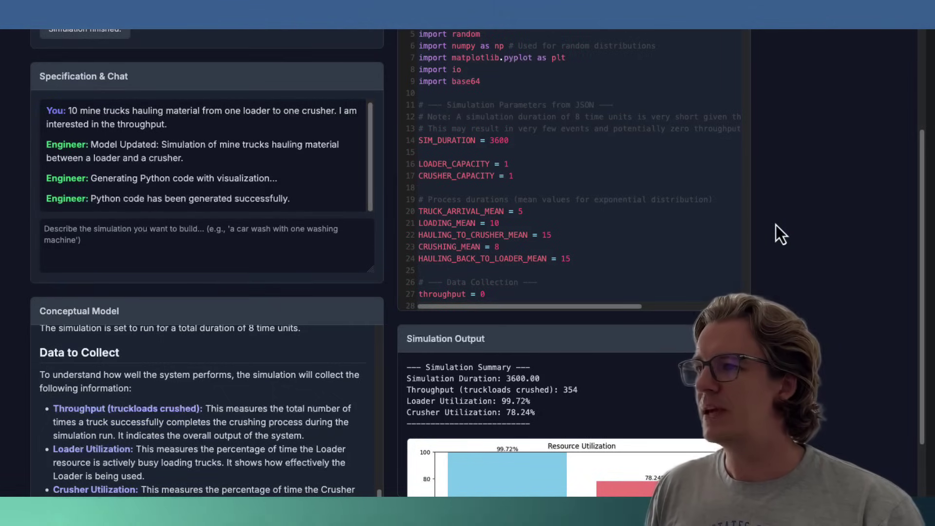
scroll(775, 232, up, 3)
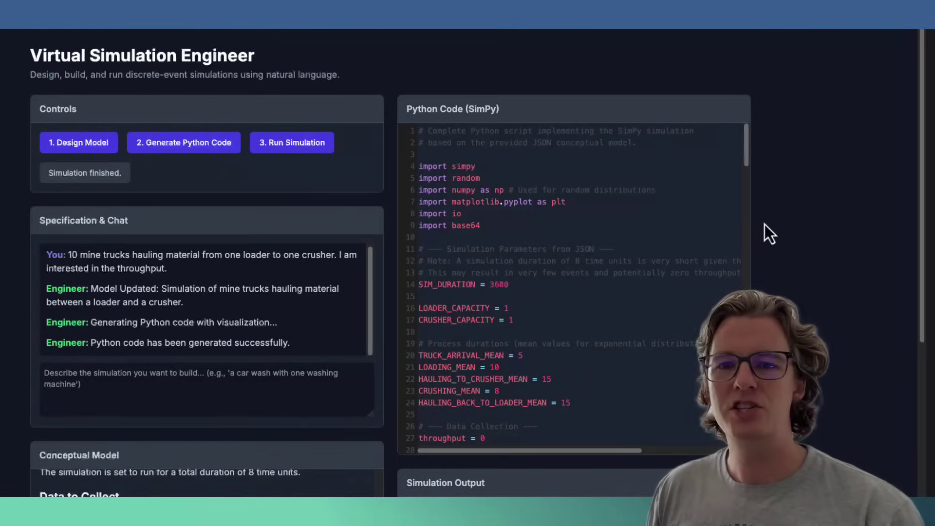